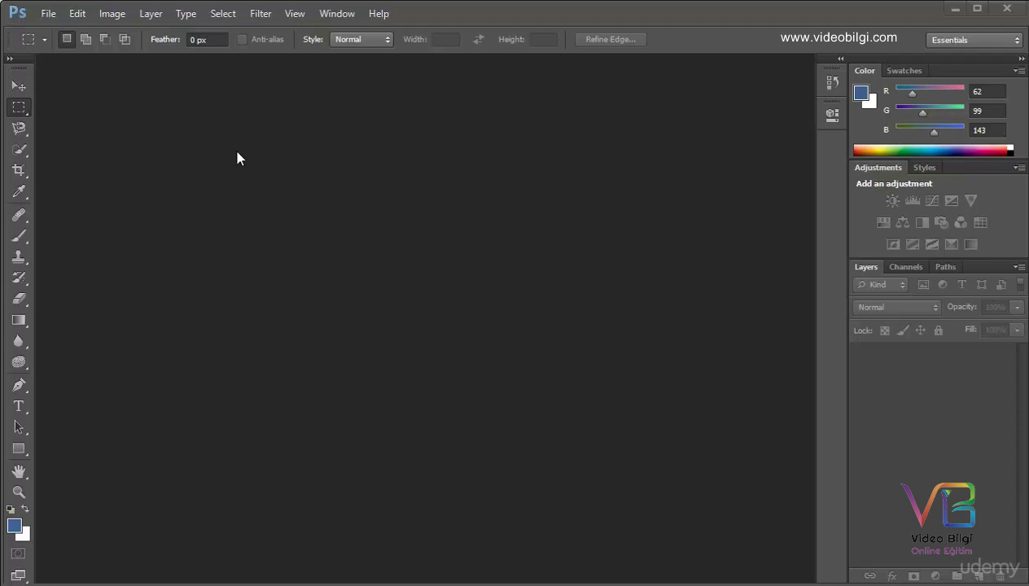
Try each Tools panel tool from Move down through Lasso, Crop, Brush, Sponge to the Pen tool.
{"action": "left_click", "coordinate": [21, 84]}
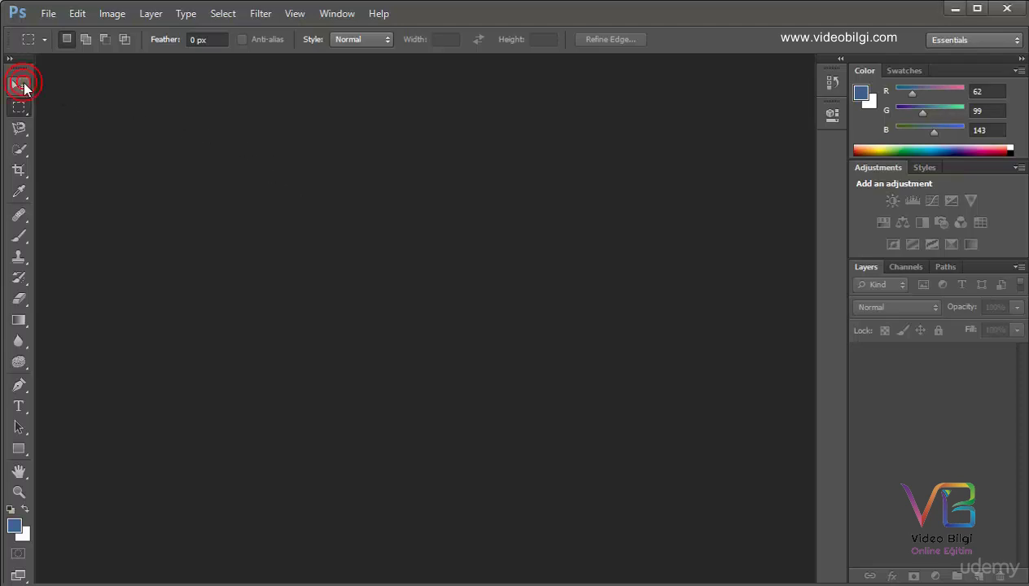
{"action": "left_click", "coordinate": [20, 128]}
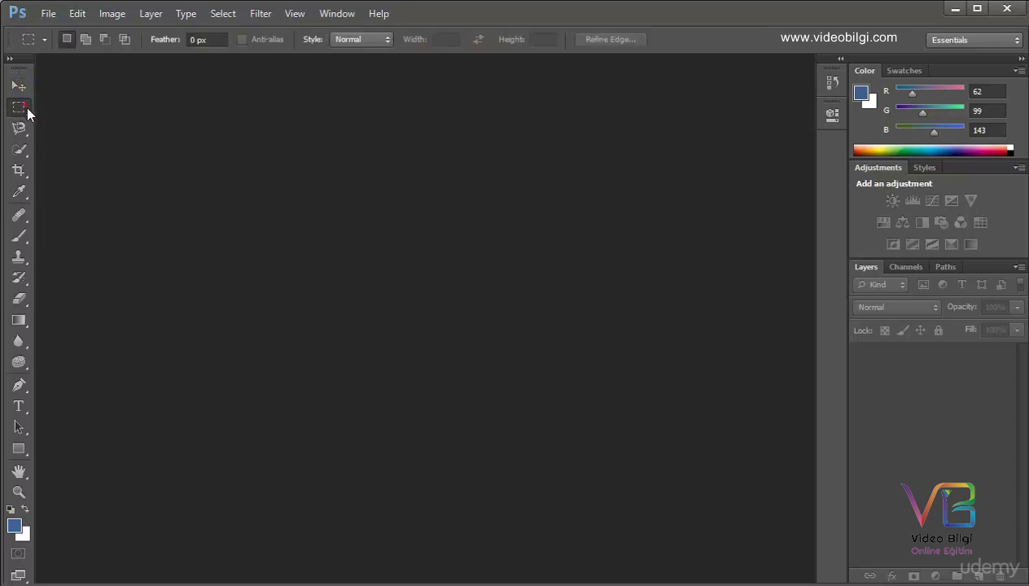
{"action": "left_click", "coordinate": [21, 151]}
{"action": "left_click", "coordinate": [22, 171]}
{"action": "left_click", "coordinate": [21, 192]}
{"action": "left_click", "coordinate": [20, 214]}
{"action": "left_click", "coordinate": [19, 236]}
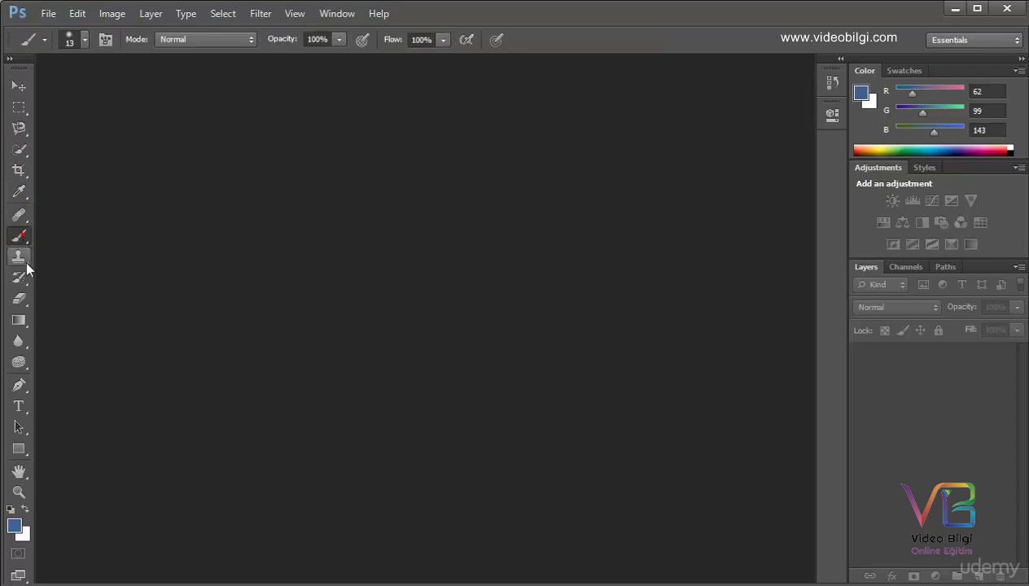
{"action": "left_click", "coordinate": [19, 257]}
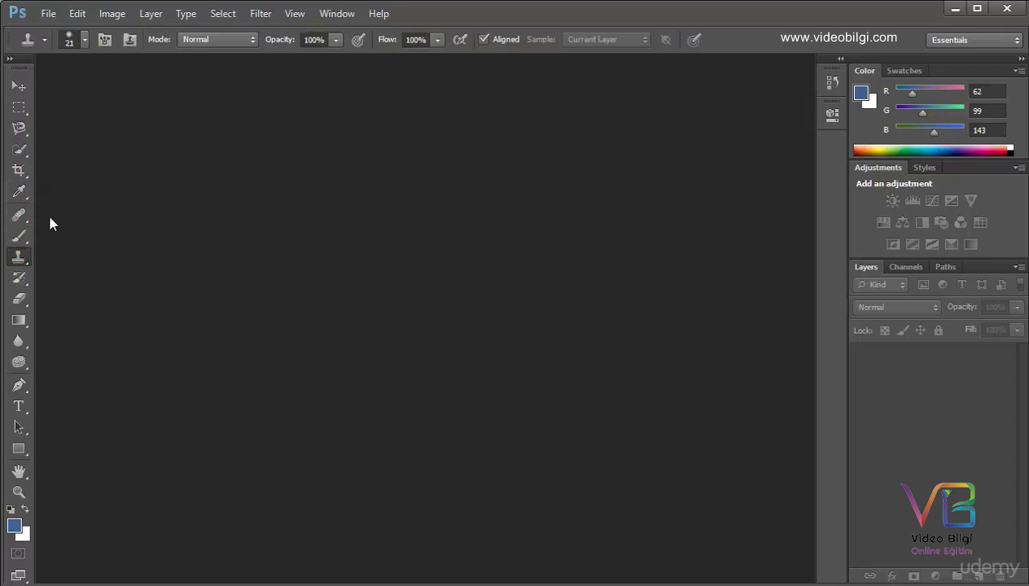
{"action": "left_click", "coordinate": [19, 277]}
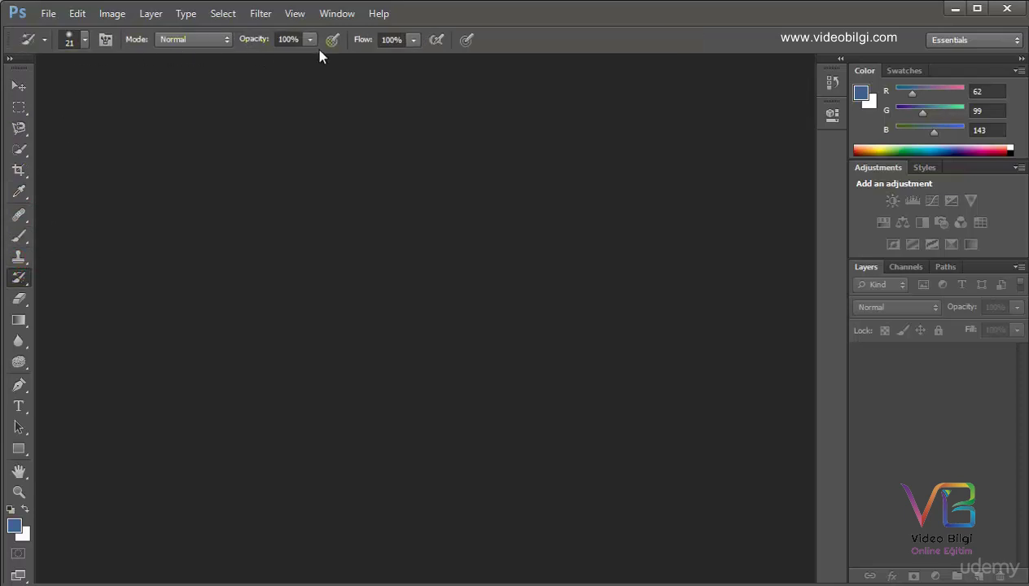
{"action": "left_click", "coordinate": [19, 299]}
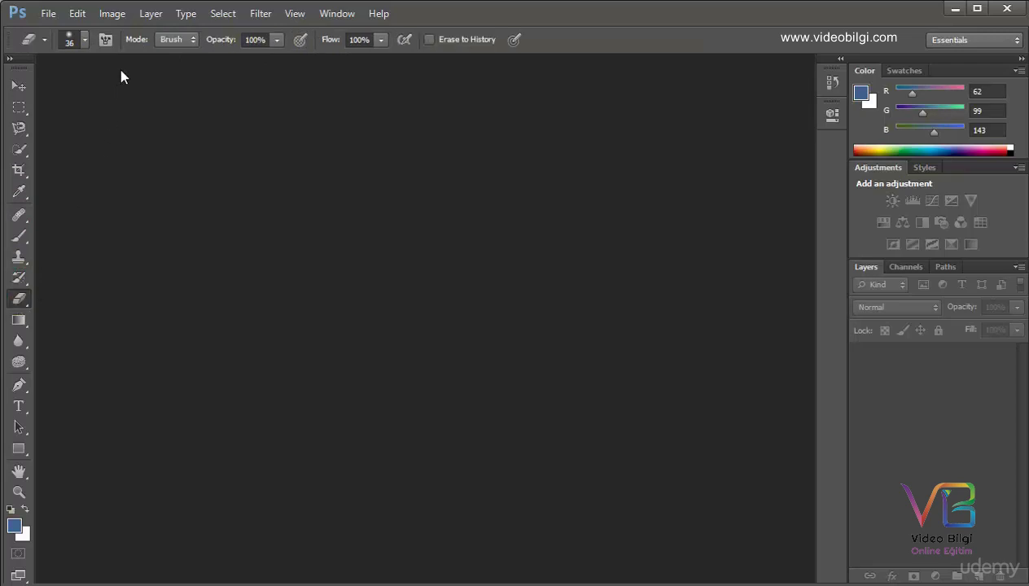
{"action": "left_click", "coordinate": [19, 320]}
{"action": "left_click", "coordinate": [19, 341]}
{"action": "left_click", "coordinate": [19, 362]}
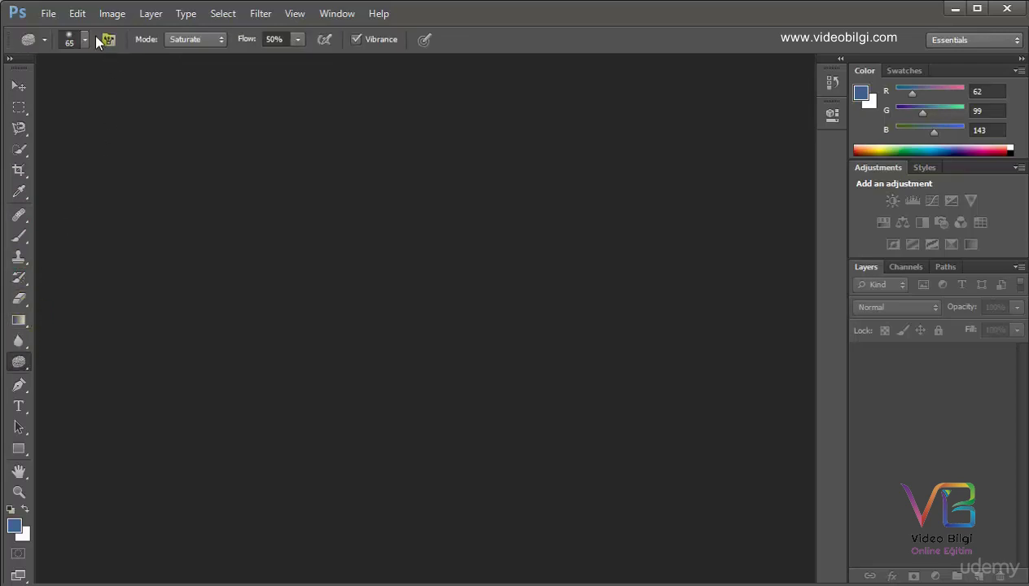
{"action": "left_click", "coordinate": [19, 385]}
Step back up through Gradient, Eraser, Brush, Crop, Lasso and Marquee, ending on the Move tool.
{"action": "left_click", "coordinate": [19, 320]}
{"action": "left_click", "coordinate": [19, 298]}
{"action": "left_click", "coordinate": [19, 278]}
{"action": "left_click", "coordinate": [19, 257]}
{"action": "left_click", "coordinate": [18, 236]}
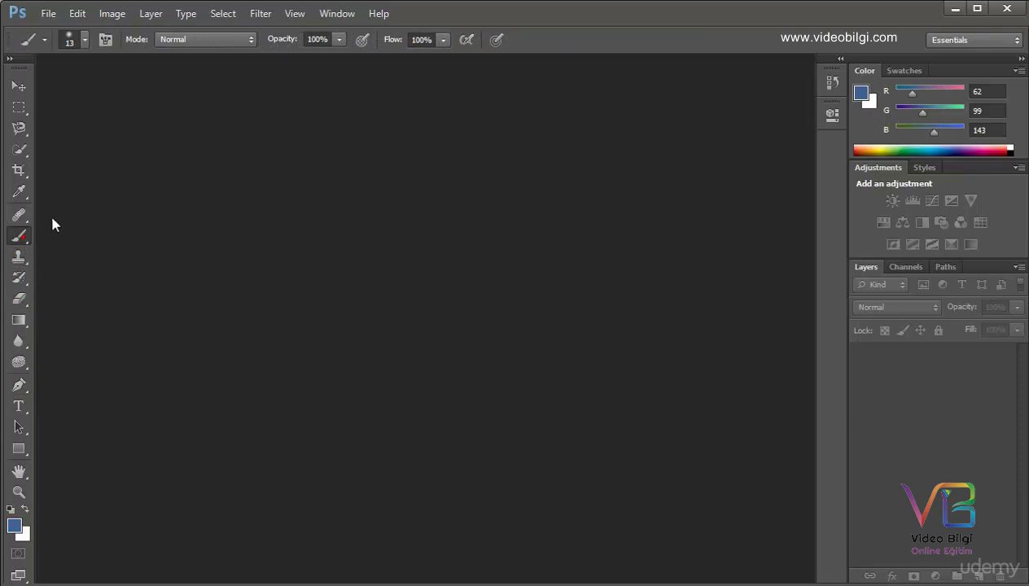
{"action": "left_click", "coordinate": [18, 214]}
{"action": "left_click", "coordinate": [19, 191]}
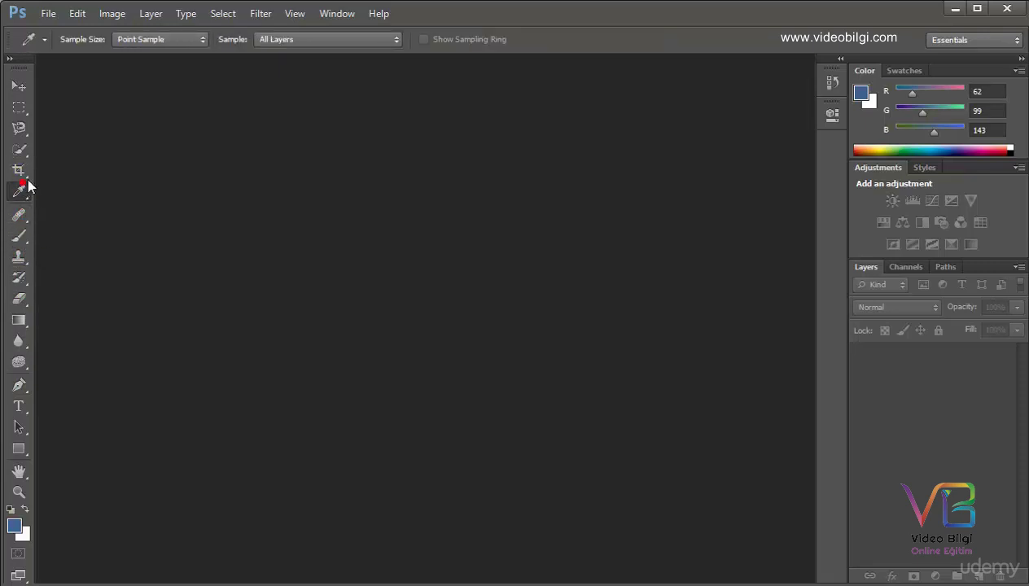
{"action": "left_click", "coordinate": [19, 171]}
{"action": "left_click", "coordinate": [22, 149]}
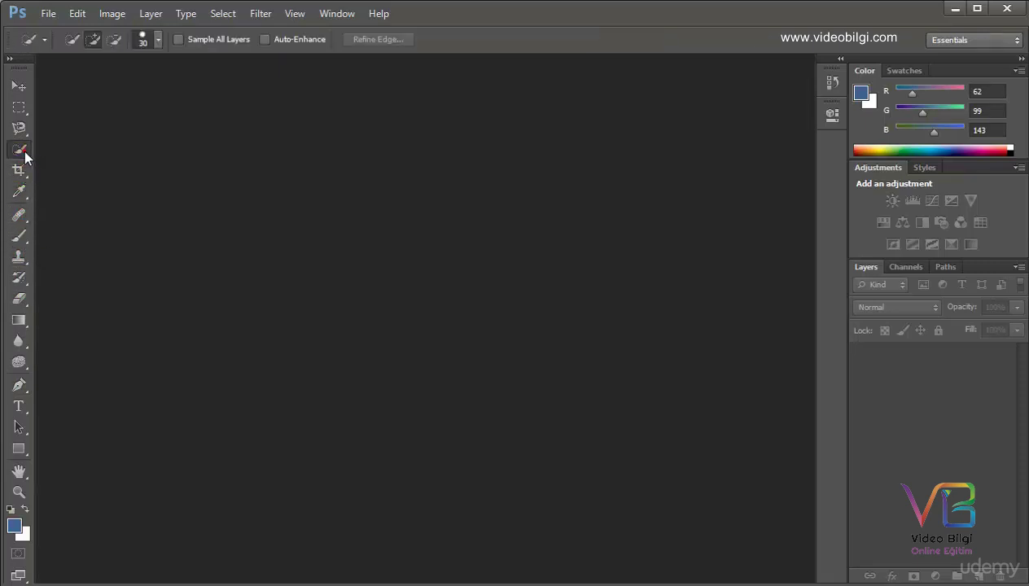
{"action": "left_click", "coordinate": [22, 127]}
{"action": "left_click", "coordinate": [21, 109]}
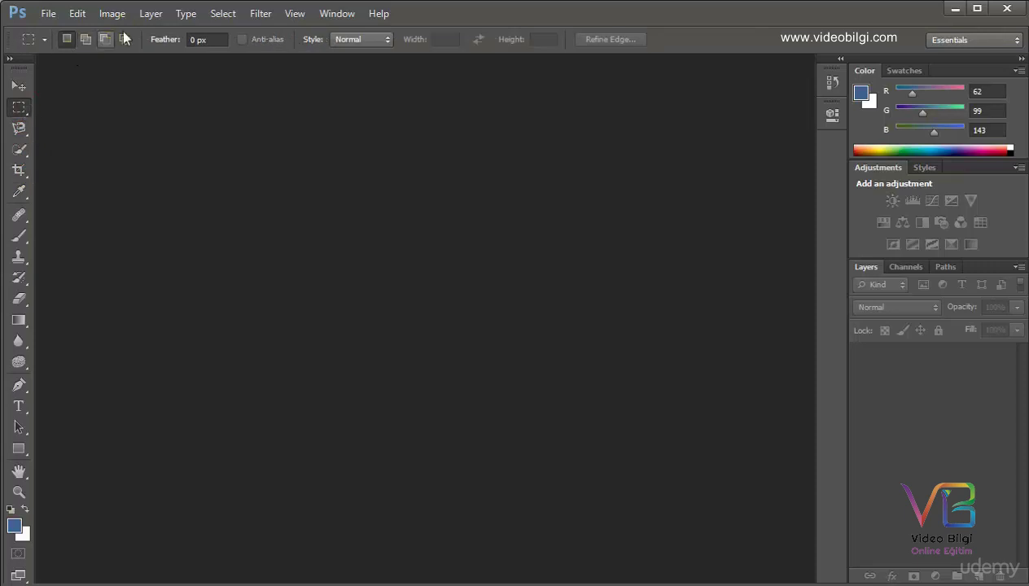
{"action": "left_click", "coordinate": [18, 85]}
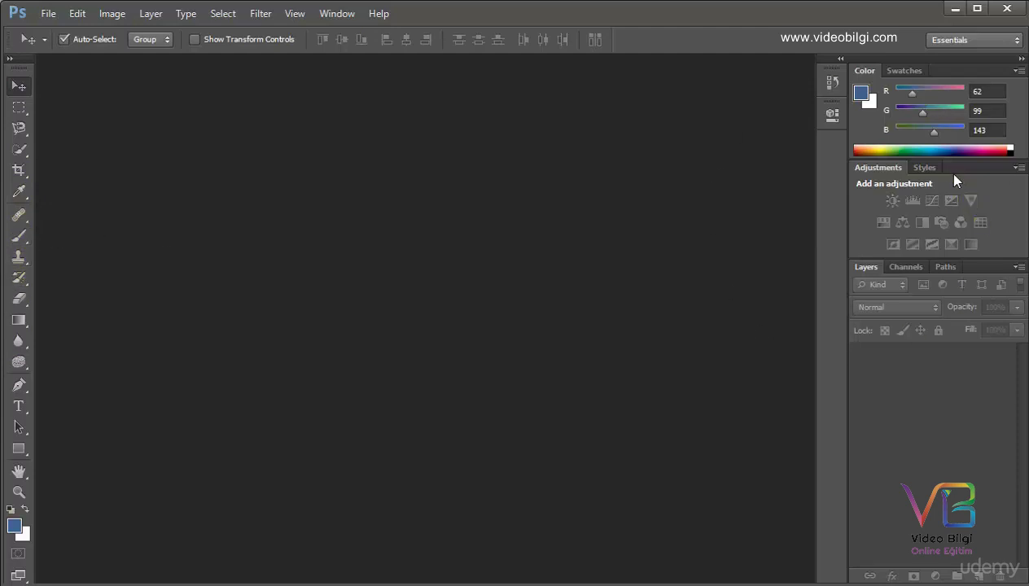
Peek at the Swatches and Styles panels, returning to Color and Adjustments.
{"action": "left_click", "coordinate": [899, 71]}
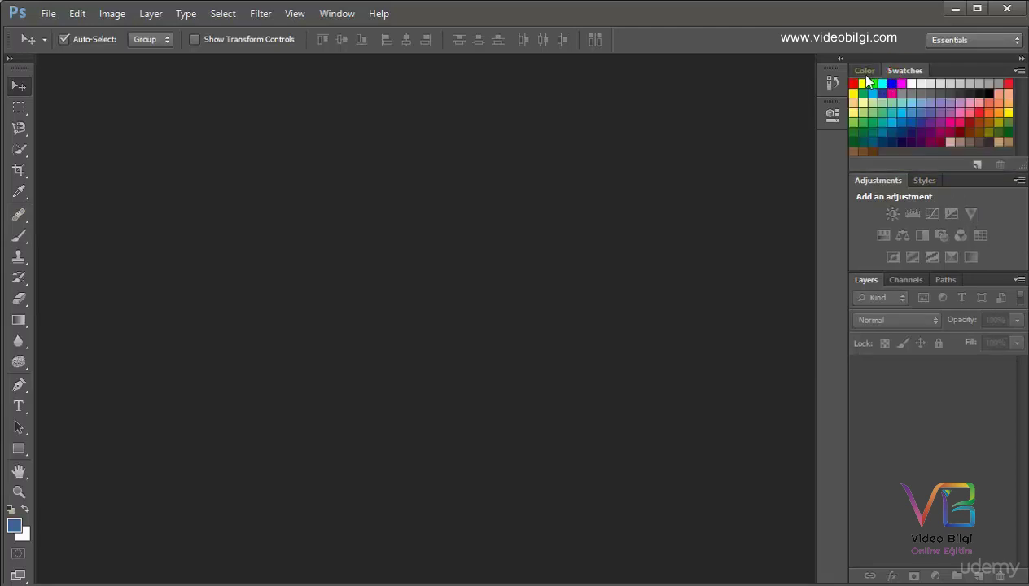
{"action": "left_click", "coordinate": [865, 71]}
{"action": "left_click", "coordinate": [924, 167]}
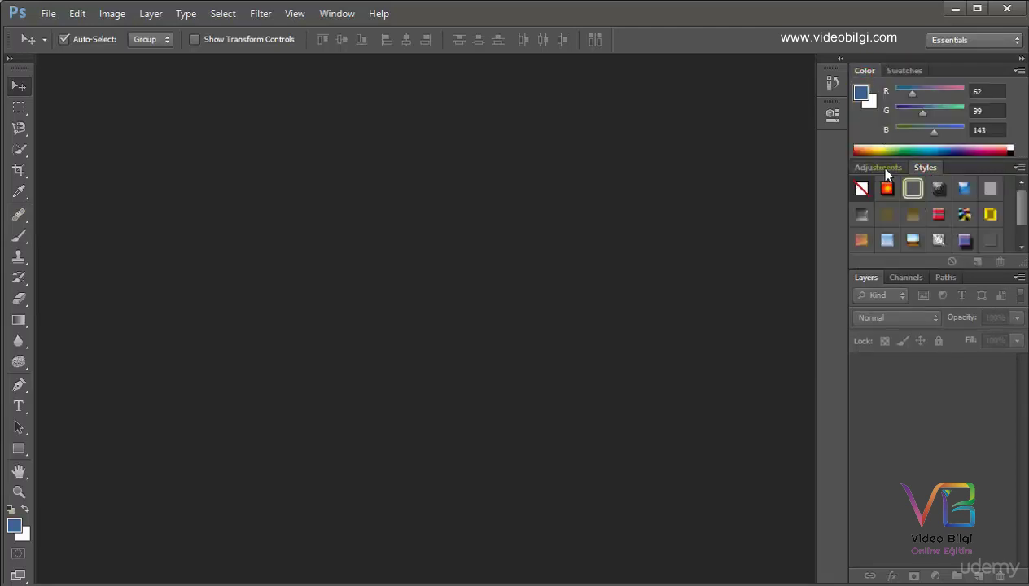
{"action": "left_click", "coordinate": [875, 167]}
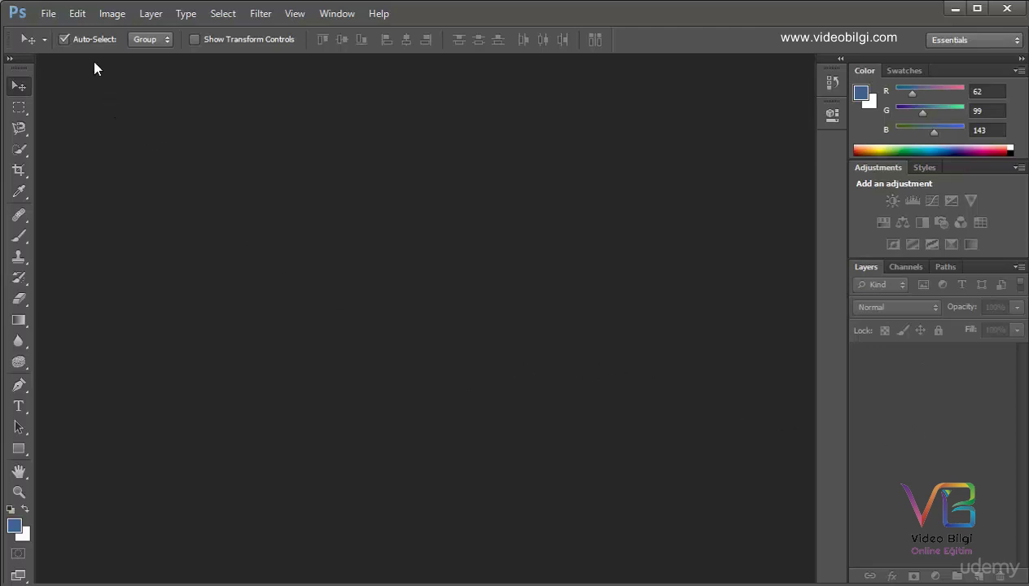
Browse the File, Image and Layer menus, then dismiss them.
{"action": "left_click", "coordinate": [47, 15]}
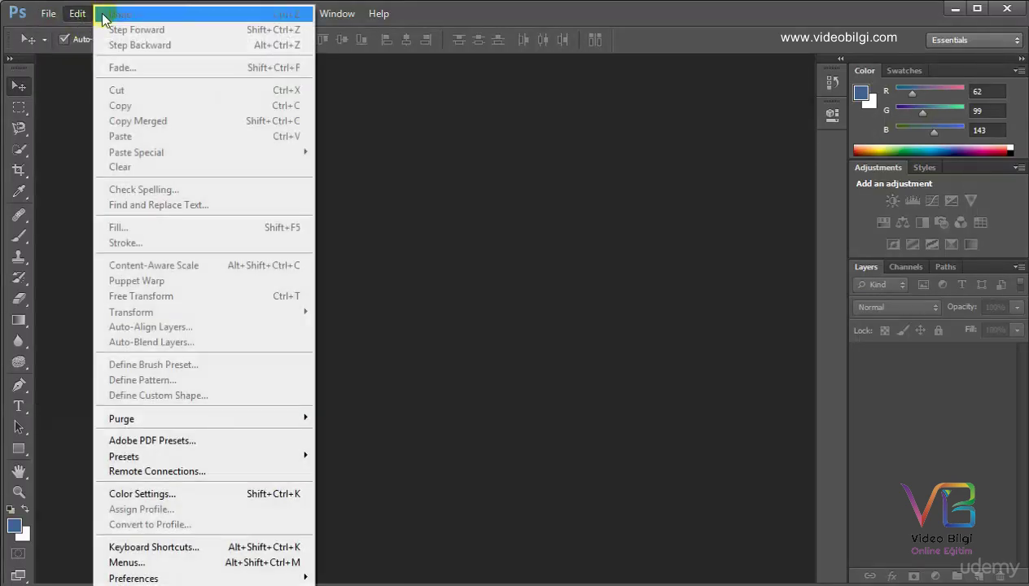
{"action": "left_click", "coordinate": [77, 14]}
{"action": "left_click", "coordinate": [111, 14]}
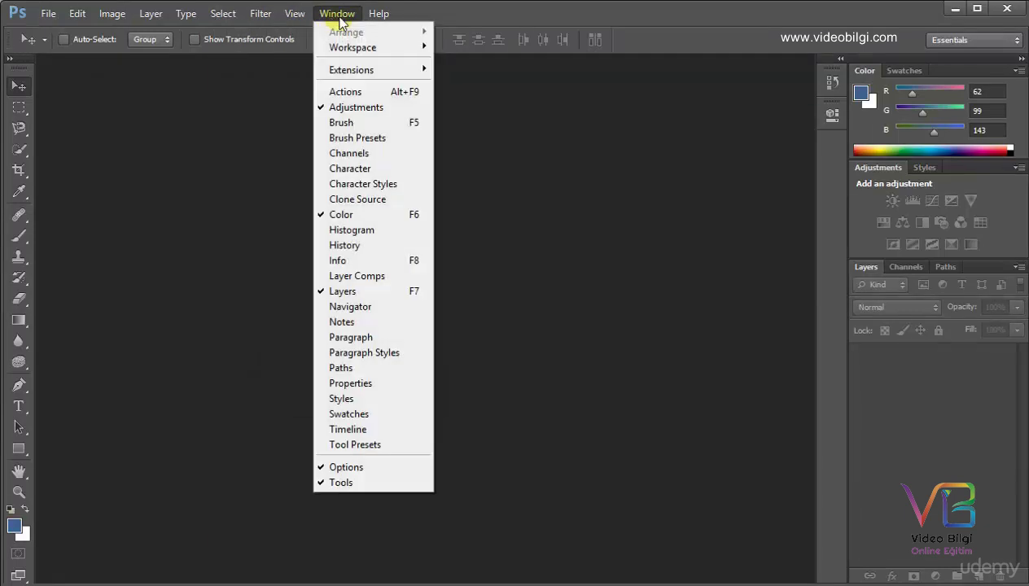
{"action": "left_click", "coordinate": [267, 28]}
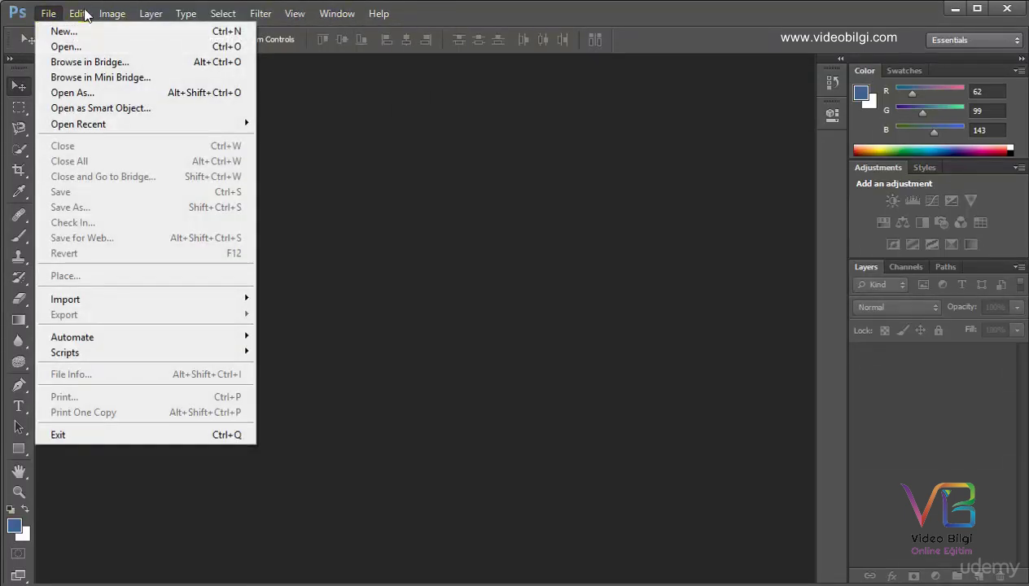
{"action": "left_click", "coordinate": [485, 106]}
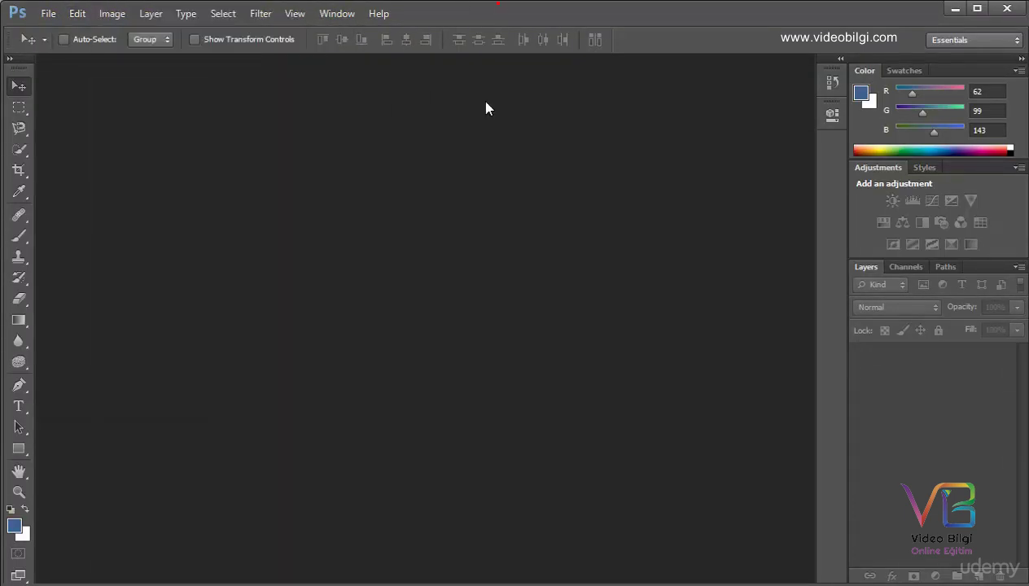
Look through the Edit and Image menus, then open the File menu.
{"action": "left_click", "coordinate": [75, 13]}
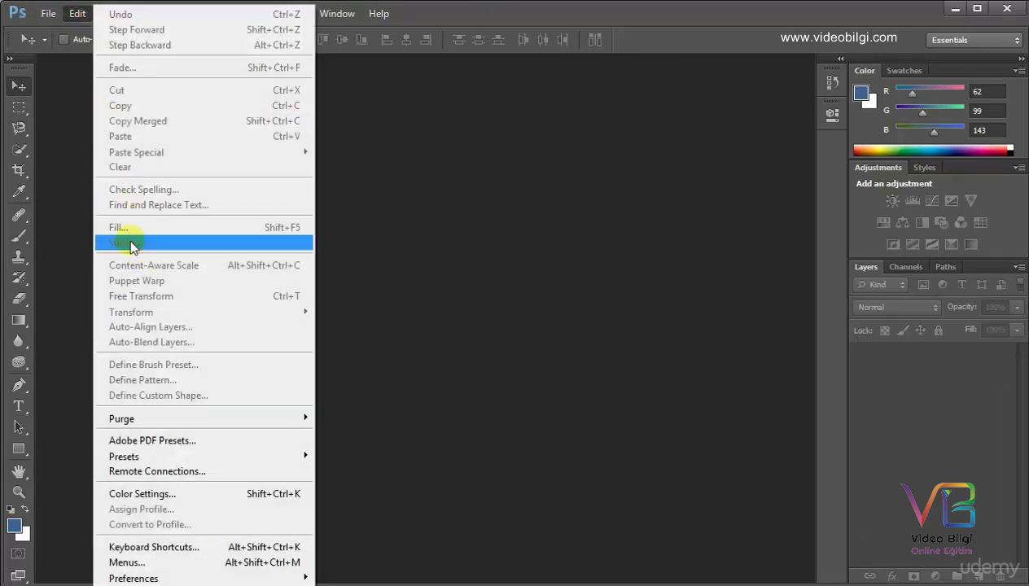
{"action": "left_click", "coordinate": [83, 158]}
{"action": "left_click", "coordinate": [122, 18]}
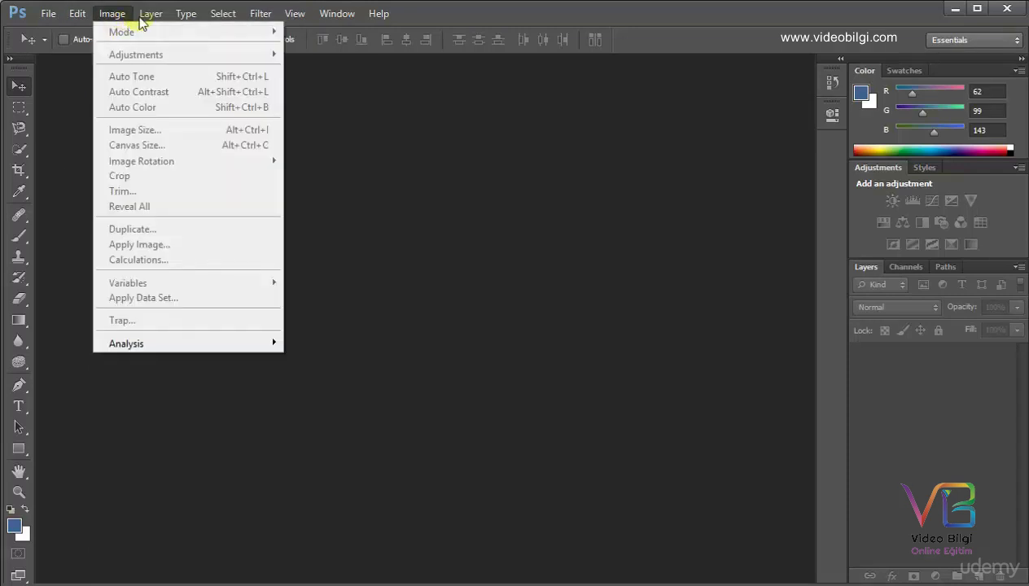
{"action": "left_click", "coordinate": [100, 78]}
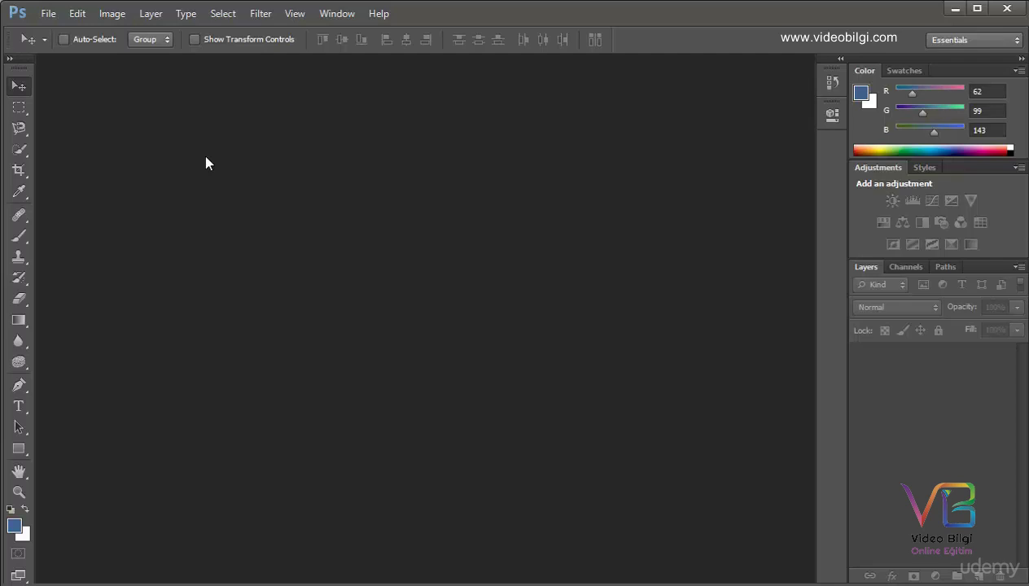
{"action": "left_click", "coordinate": [50, 14]}
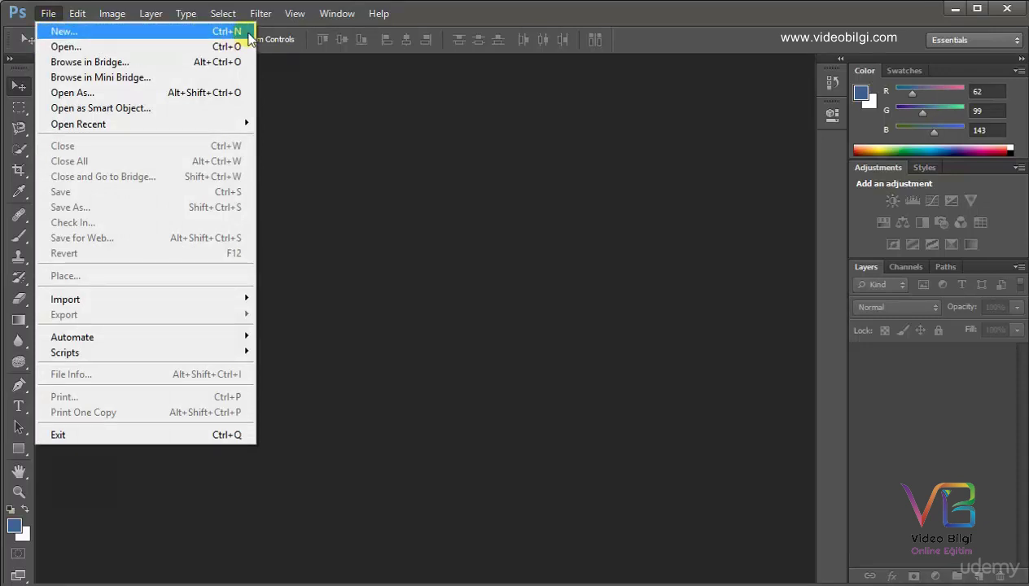
Create a new 700 × 500 pixel RGB document with a White background.
{"action": "left_click", "coordinate": [248, 34]}
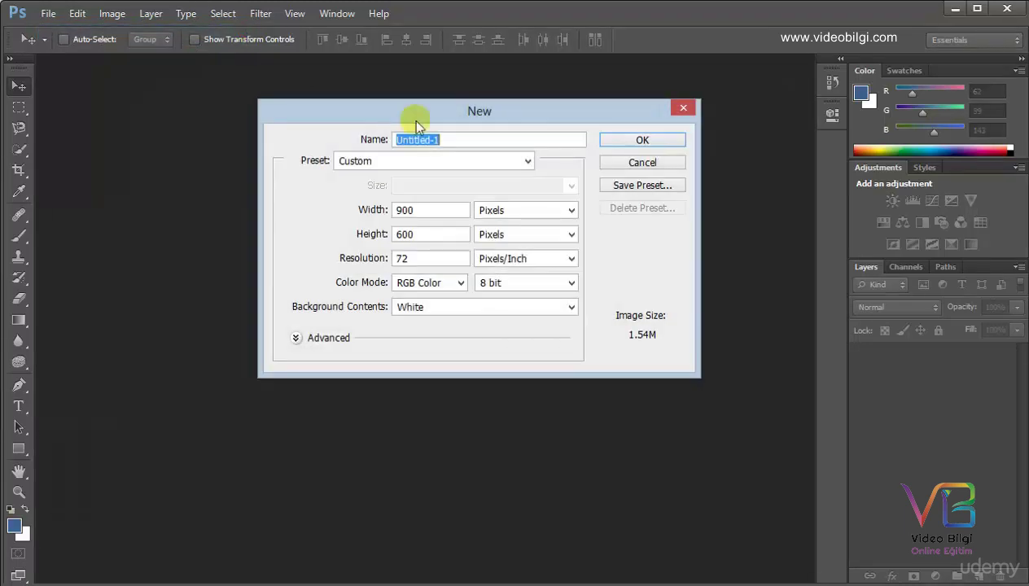
{"action": "left_click_drag", "start_coordinate": [495, 106], "coordinate": [493, 175]}
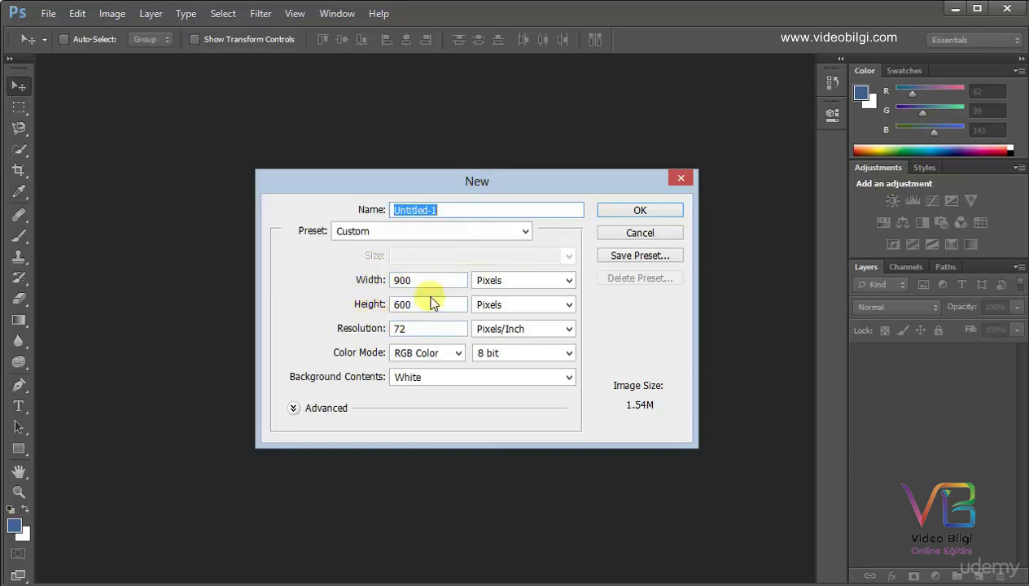
{"action": "left_click", "coordinate": [569, 280]}
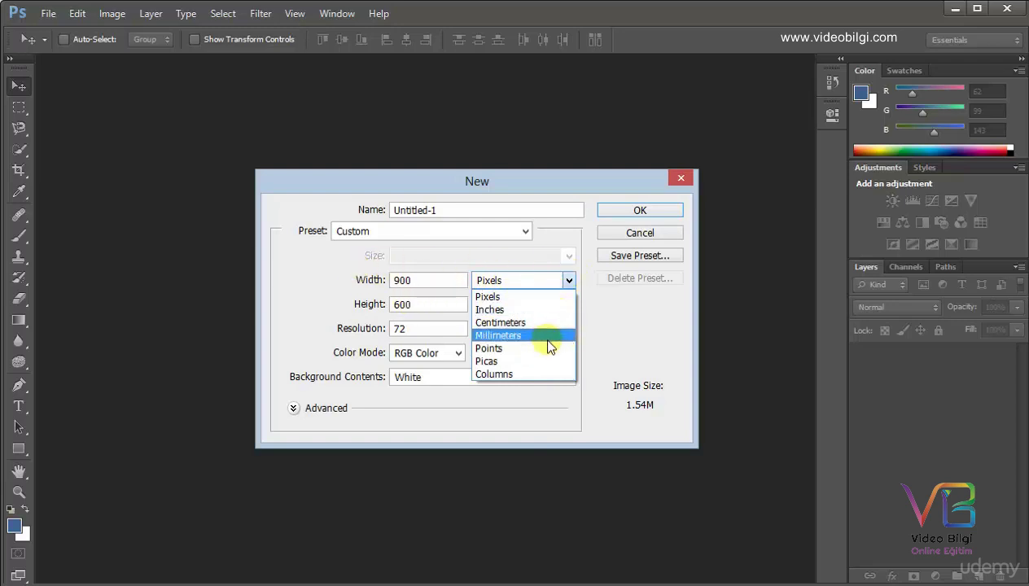
{"action": "left_click", "coordinate": [612, 309]}
{"action": "double_click", "coordinate": [427, 280]}
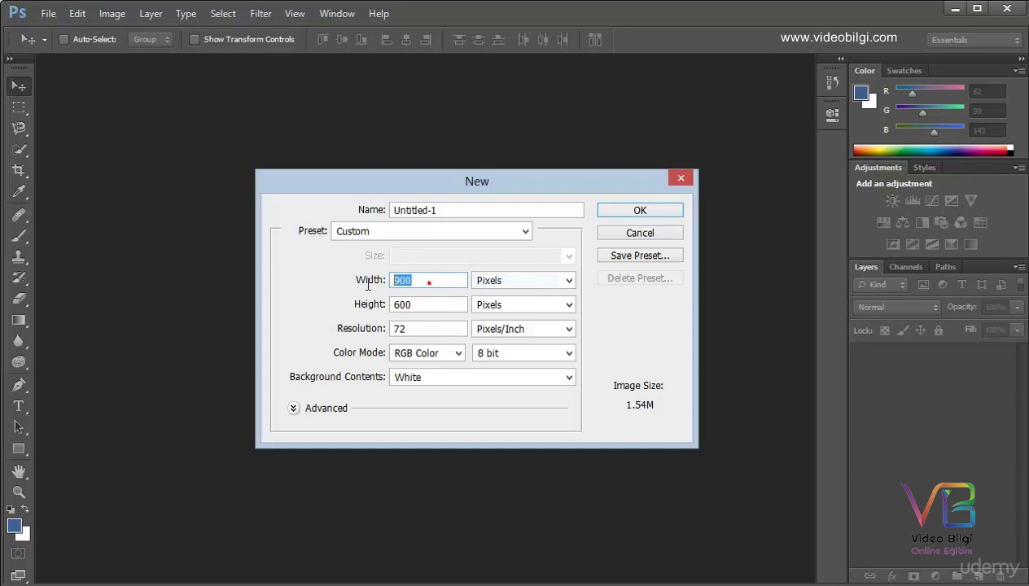
{"action": "type", "text": "700"}
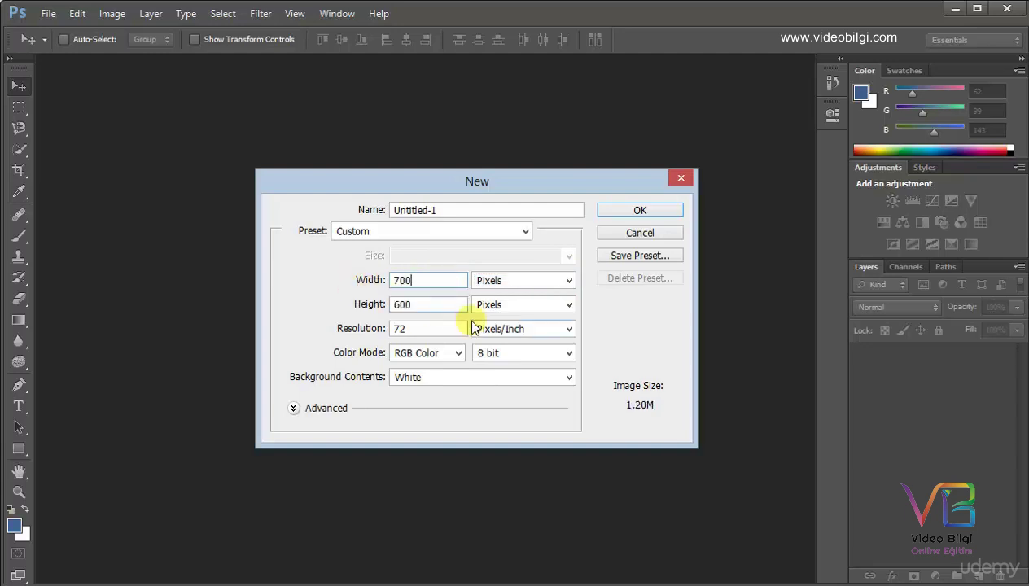
{"action": "double_click", "coordinate": [425, 305]}
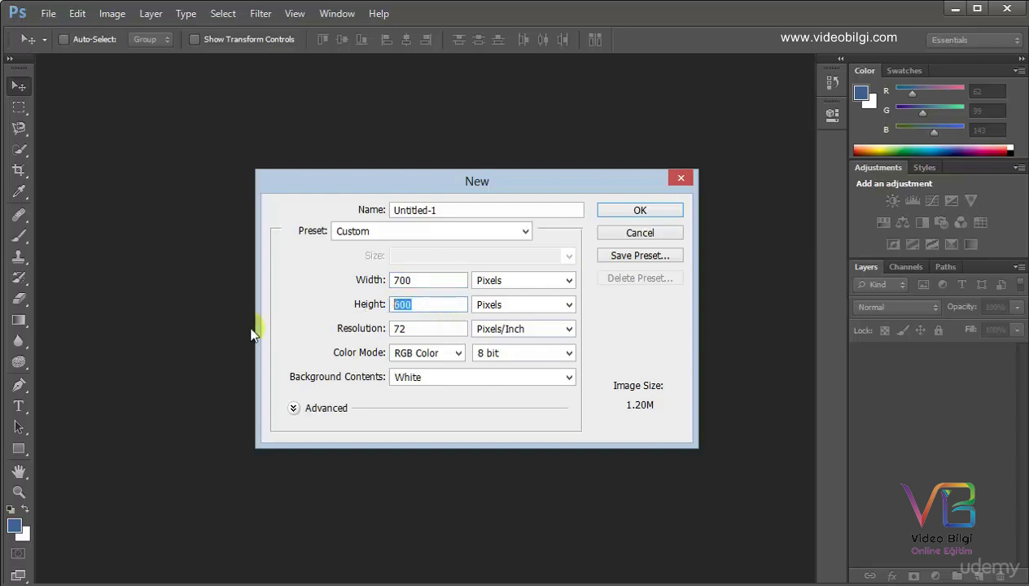
{"action": "type", "text": "500"}
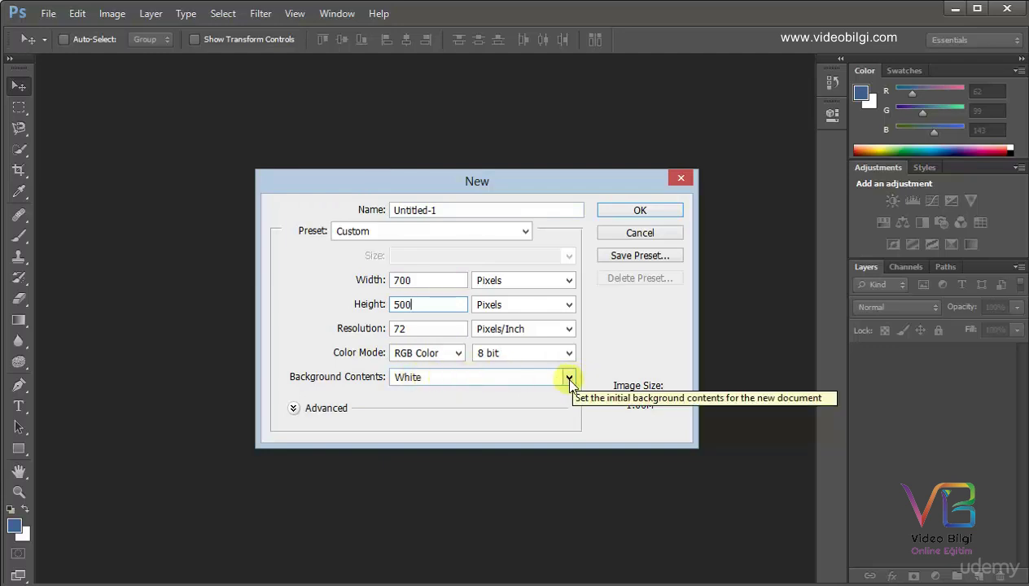
{"action": "left_click", "coordinate": [569, 379]}
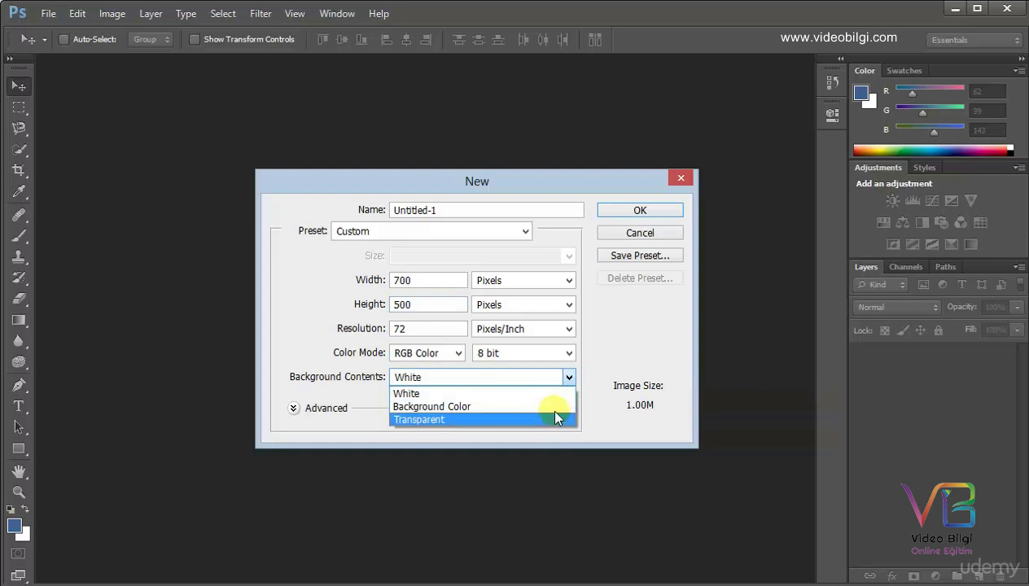
{"action": "left_click", "coordinate": [639, 330]}
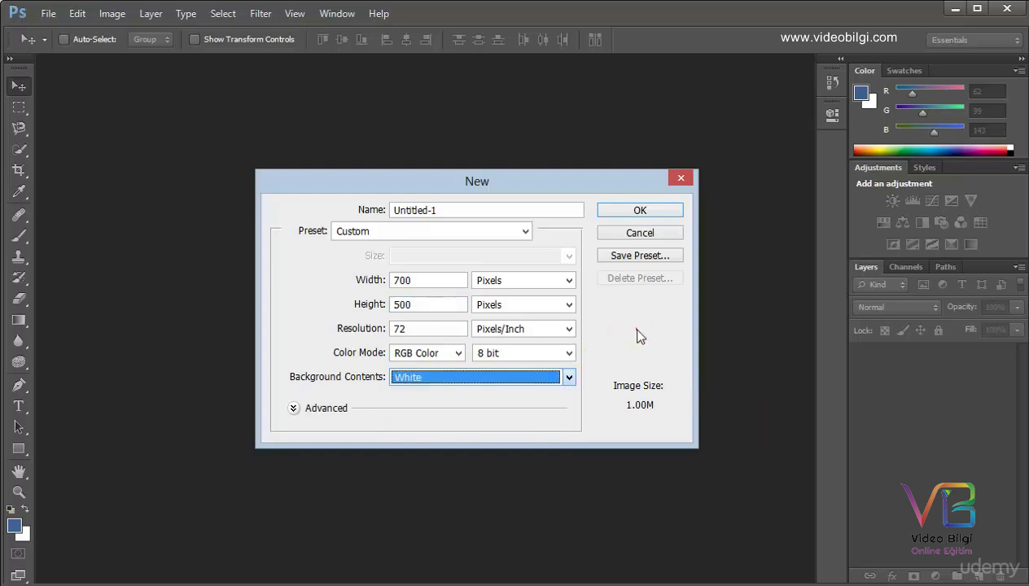
{"action": "left_click", "coordinate": [626, 214]}
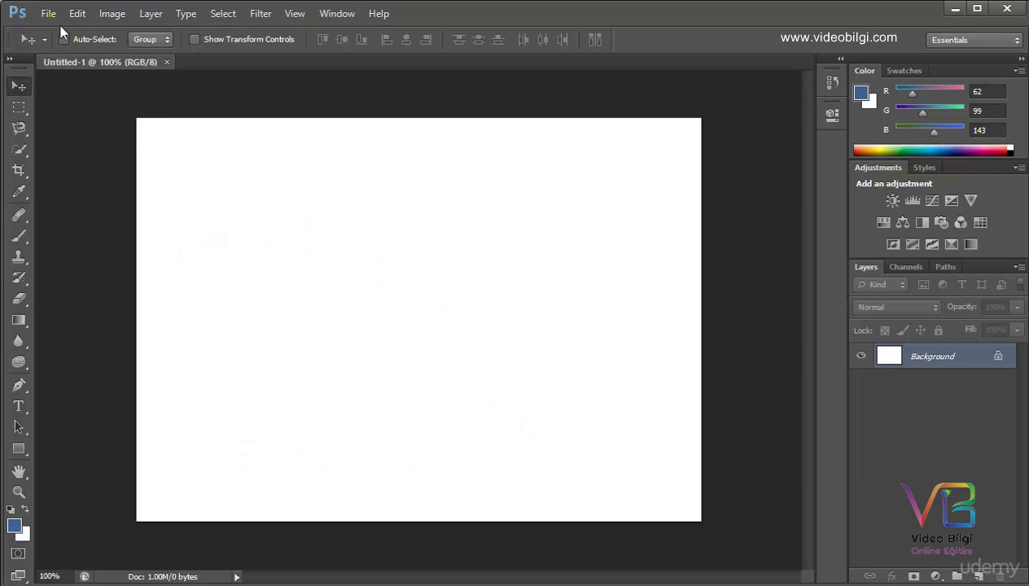
Save the document as proje.psd in Photoshop format.
{"action": "left_click", "coordinate": [57, 18]}
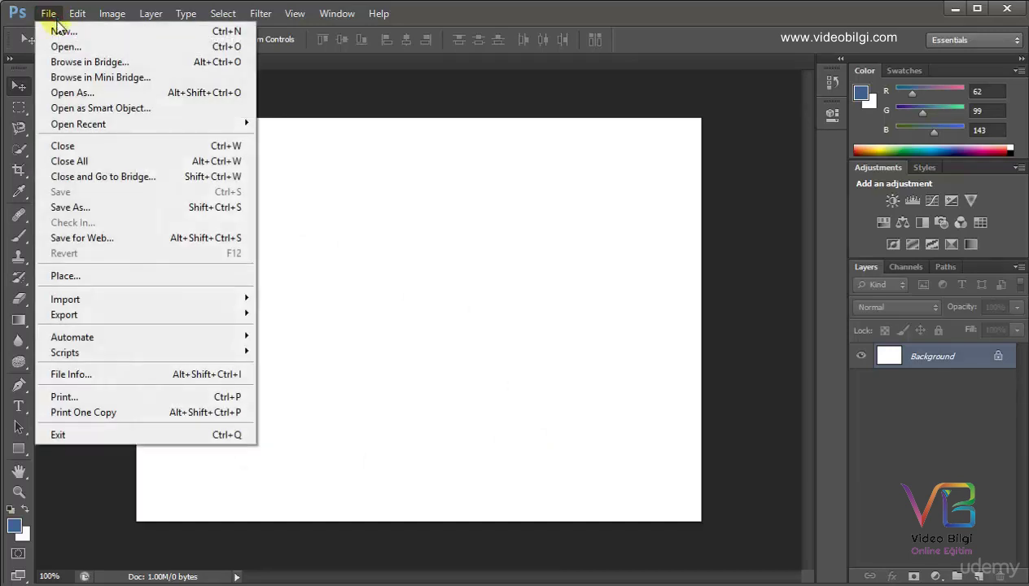
{"action": "left_click", "coordinate": [85, 211]}
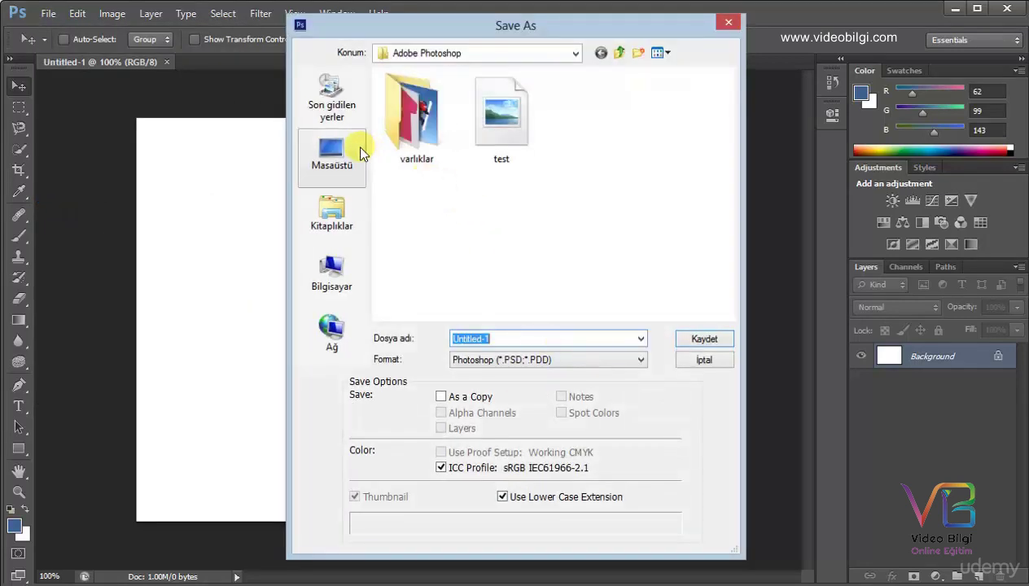
{"action": "left_click", "coordinate": [504, 339]}
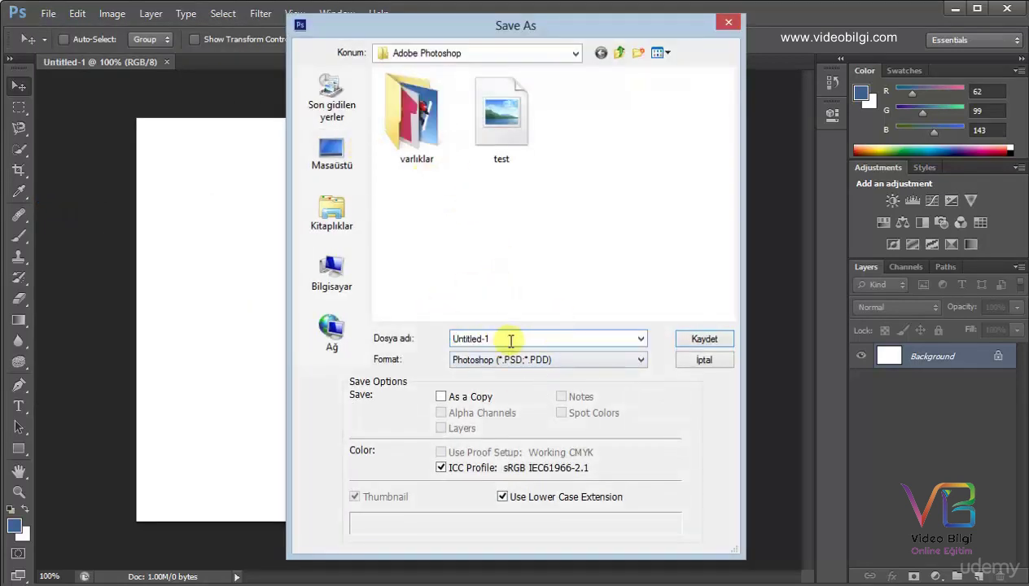
{"action": "double_click", "coordinate": [511, 339]}
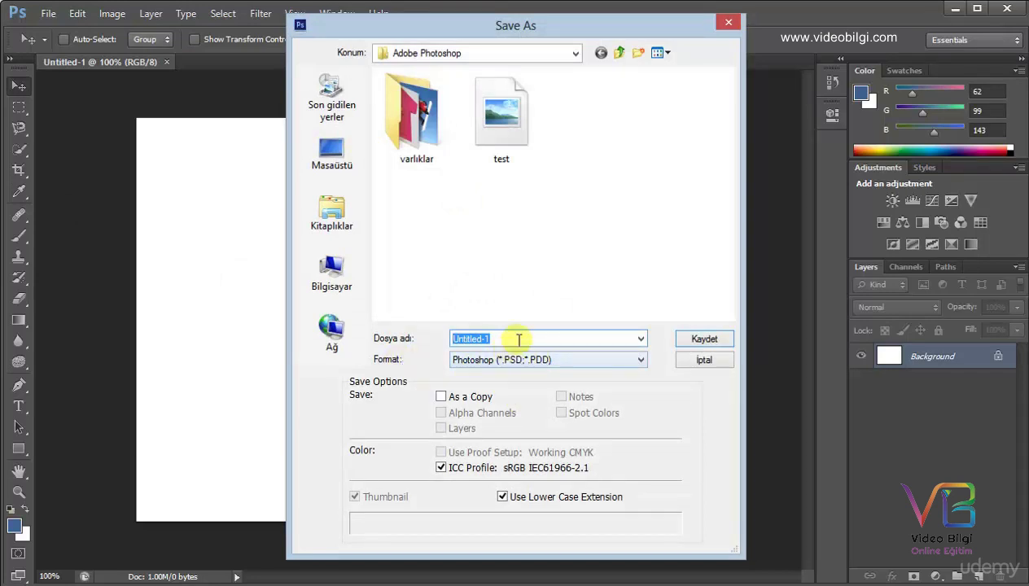
{"action": "type", "text": "proje"}
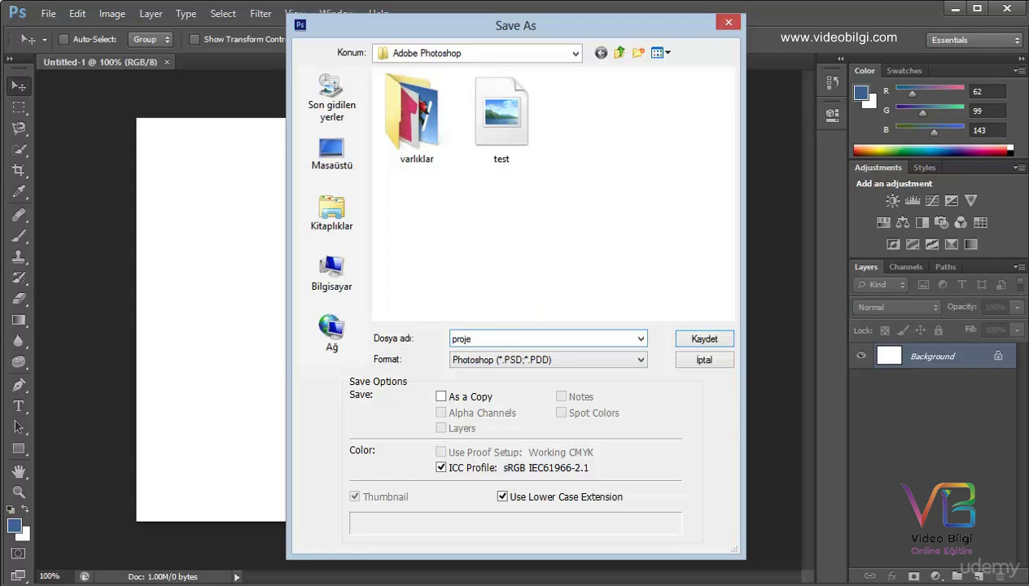
{"action": "left_click", "coordinate": [689, 345]}
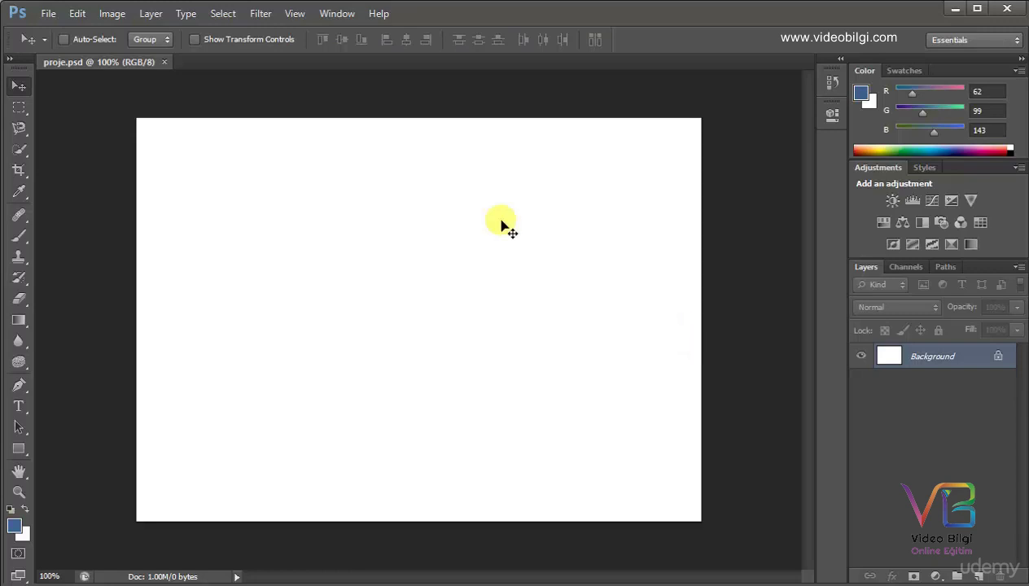